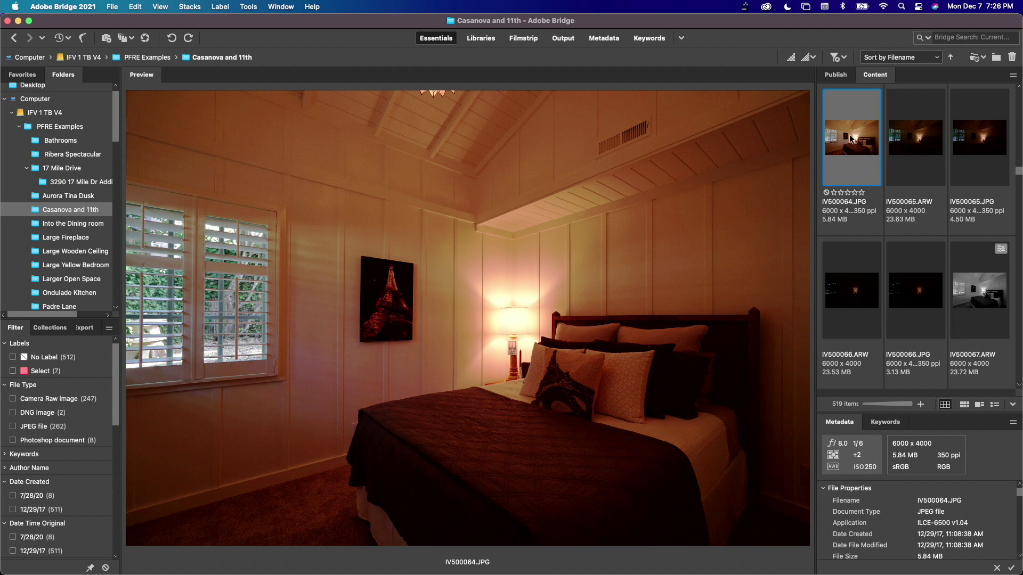
Step: Open IV500064.JPG from the Casanova and 11th folder in Camera Raw
key("super+r")
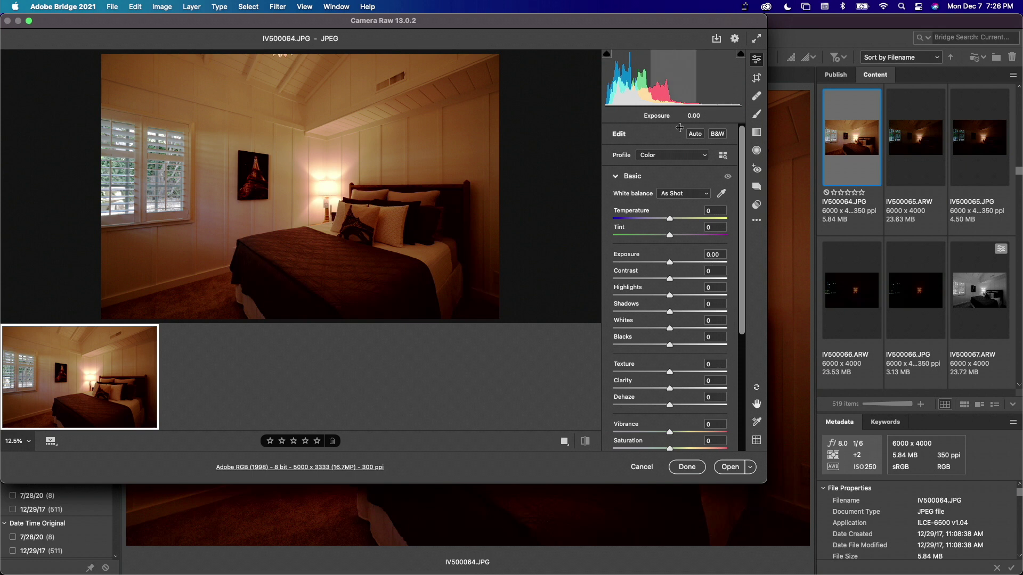
Step: Neutralise IV500064.JPG's white balance, set Exposure +1.15 and Highlights -100, and apply the edits
left_click(722, 194)
left_click(402, 161)
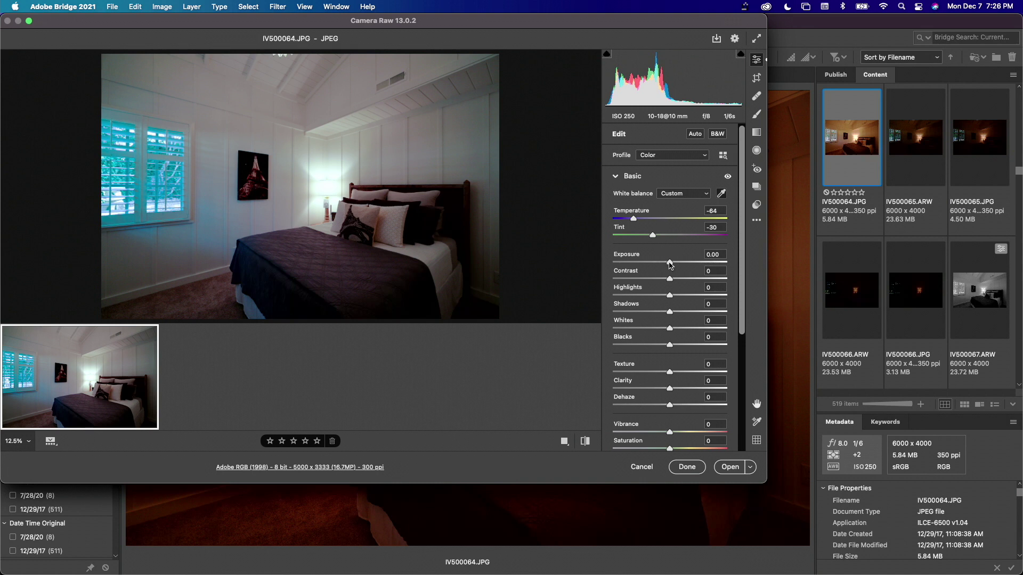
left_click_drag(669, 263, 550, 297)
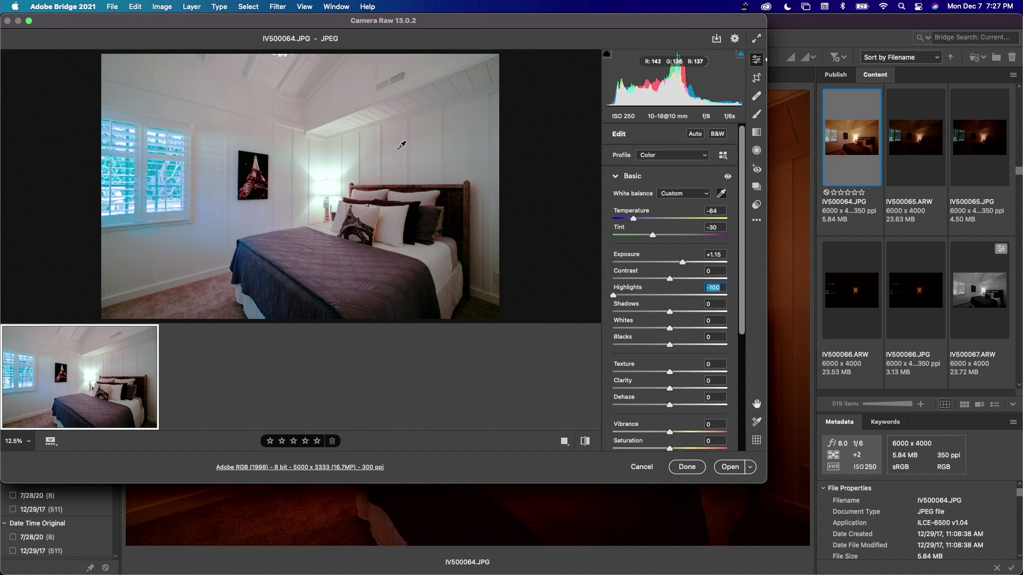
left_click(686, 467)
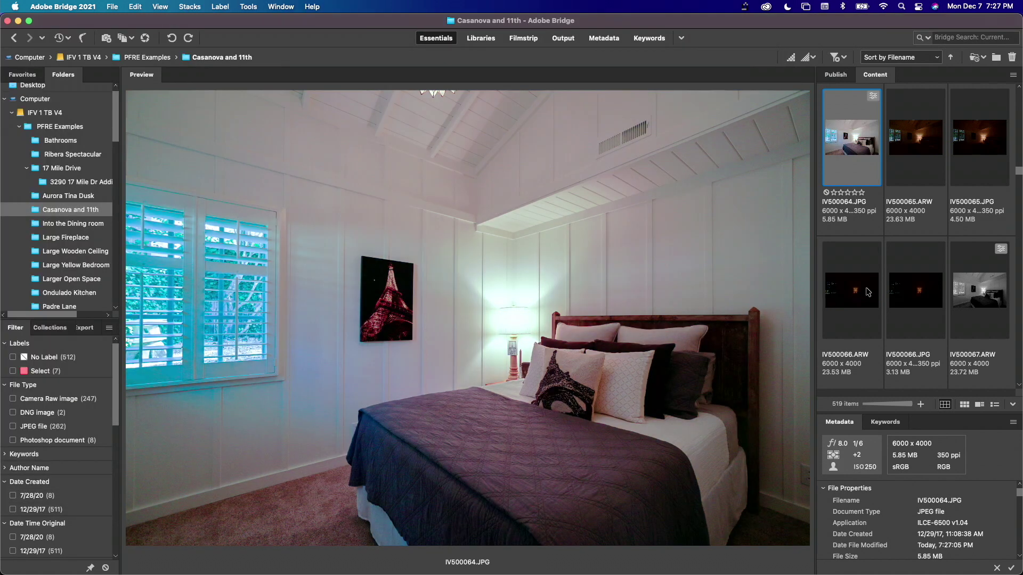
Step: Give IV500057.JPG Exposure +0.40, Highlights -100, Shadows +84 and Blacks -70 in Camera Raw, then apply
scroll(931, 209, "up", 2)
scroll(931, 209, "up", 2)
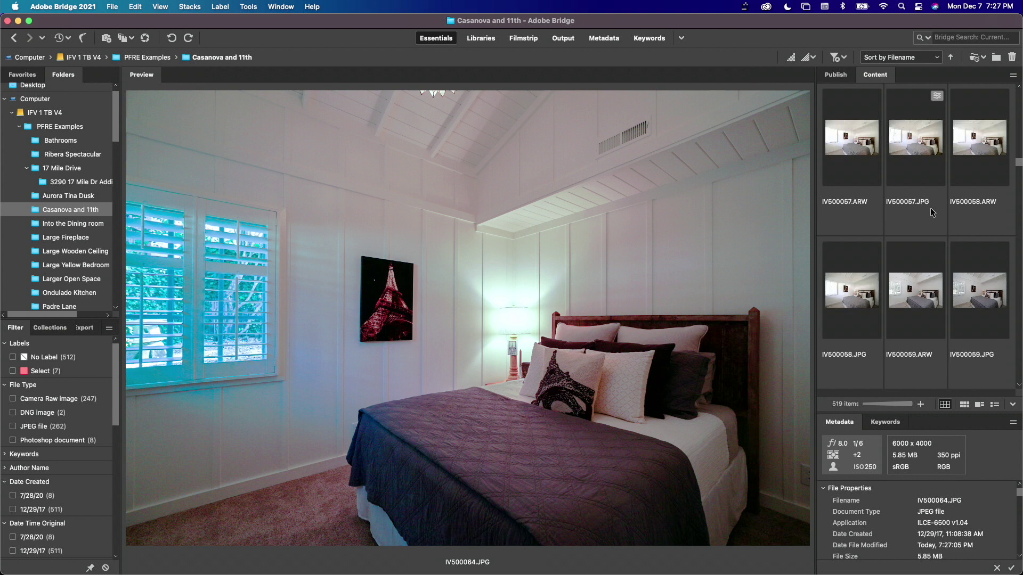
left_click(870, 153)
left_click(906, 152)
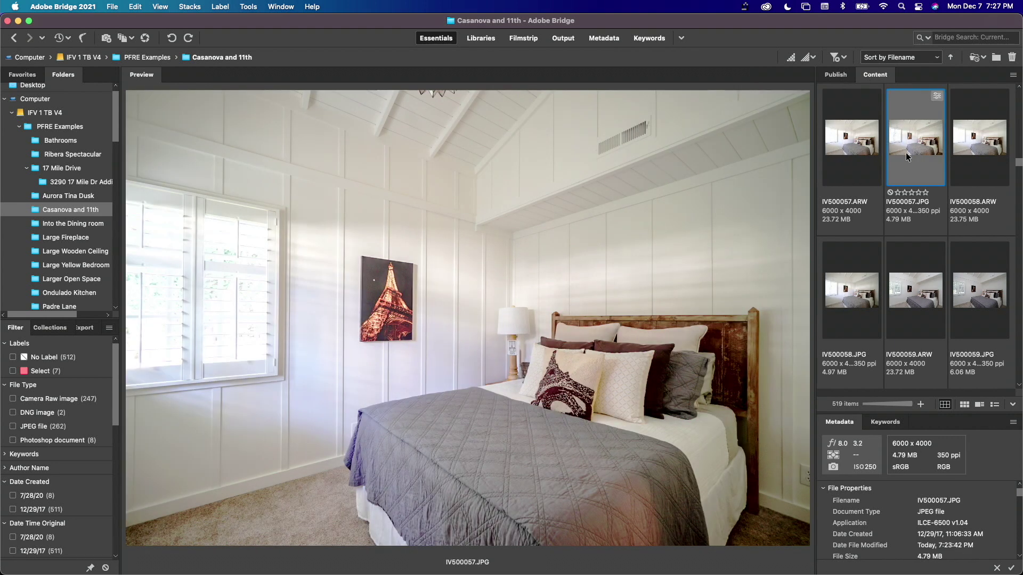
double_click(905, 153)
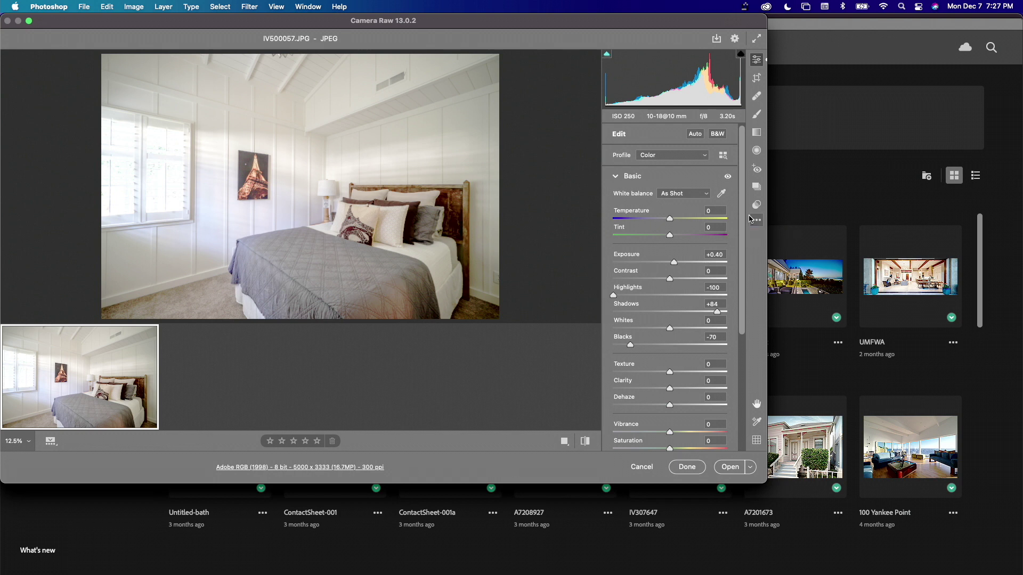
left_click(699, 470)
Step: Back in Bridge, select IV500057.JPG, IV500059.ARW and IV500067.ARW together
mouse_move(3, 178)
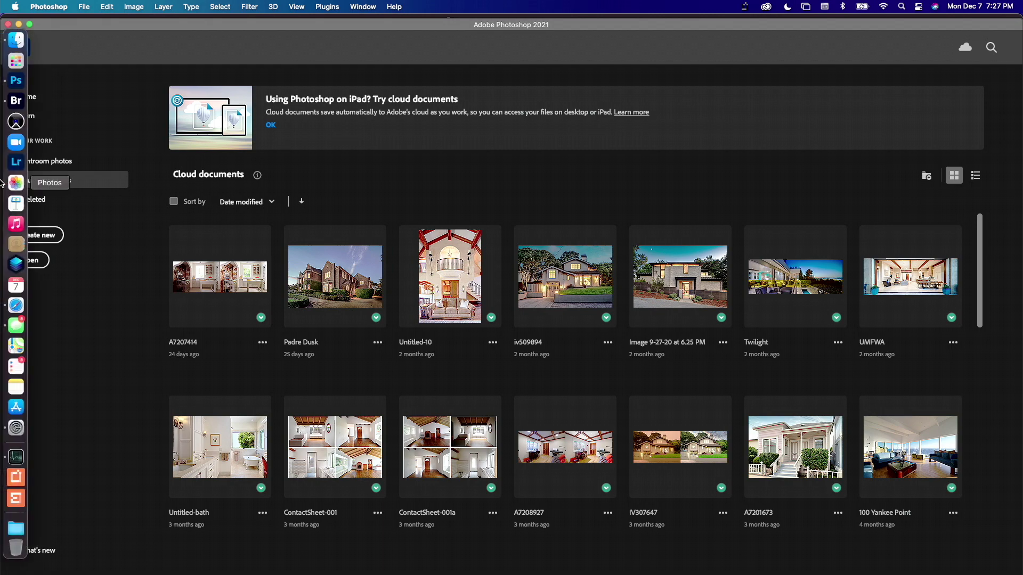
left_click(15, 101)
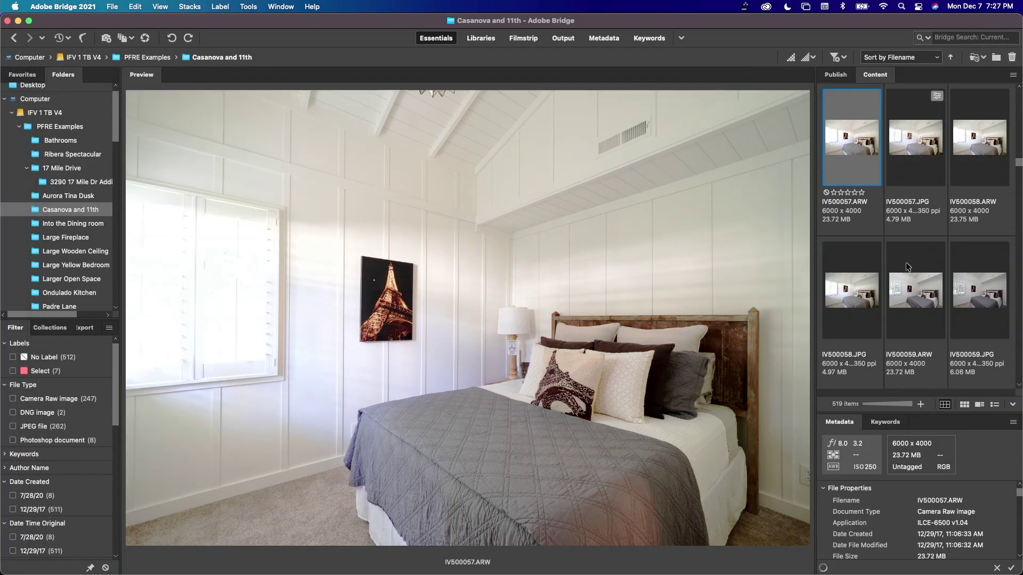
left_click(926, 300)
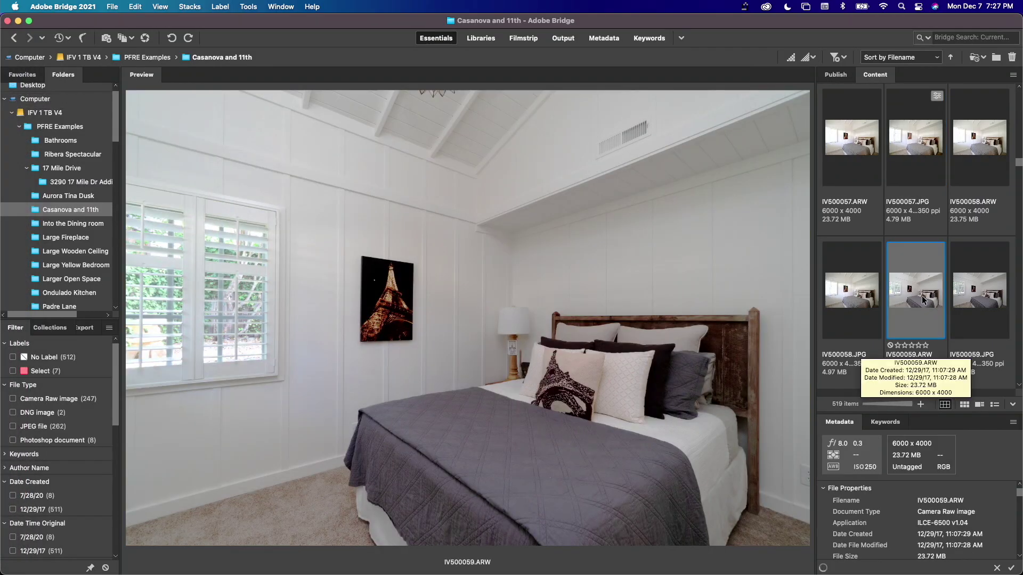
left_click(924, 140)
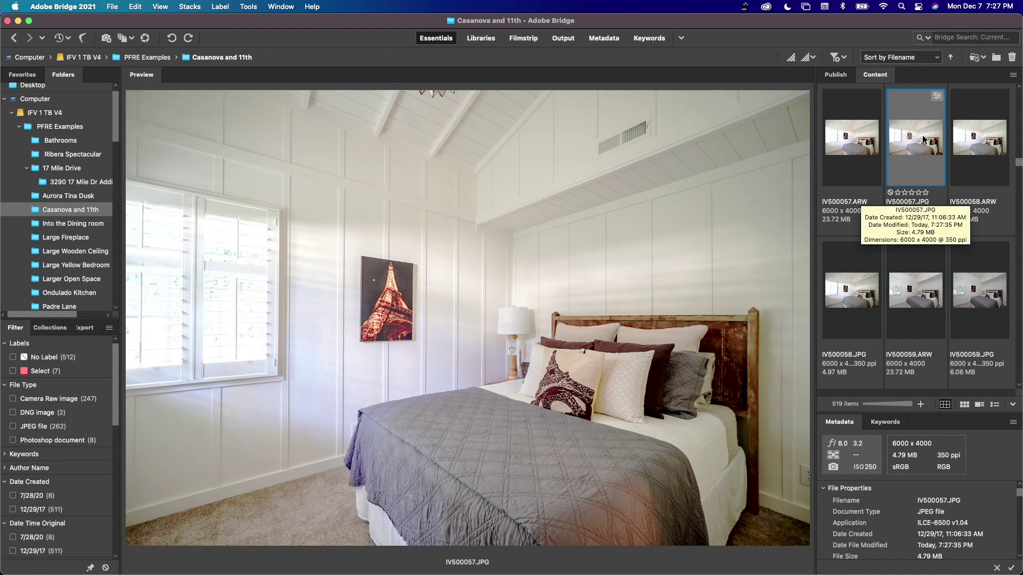
left_click(932, 298, "super")
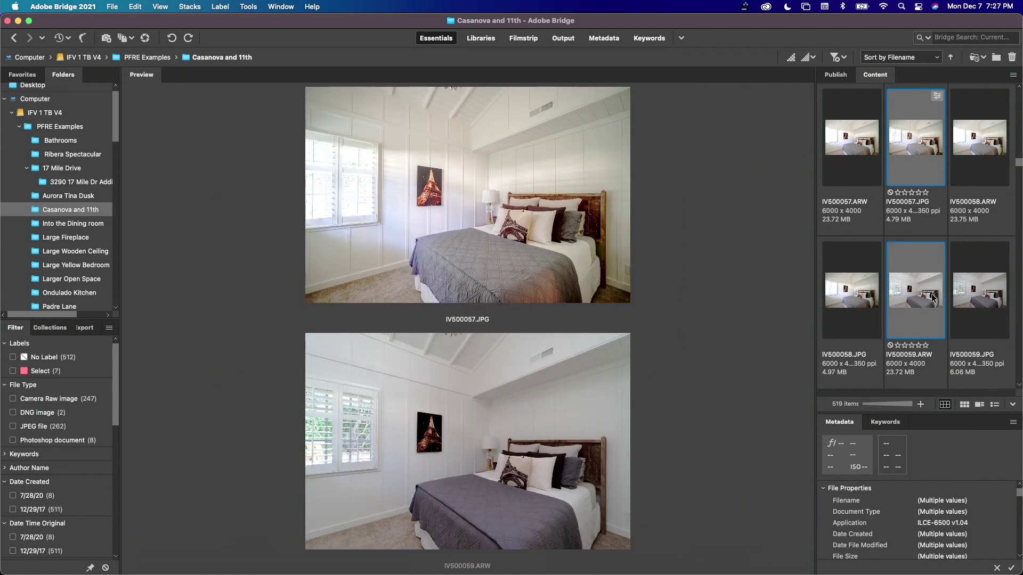
scroll(933, 298, "down", 4)
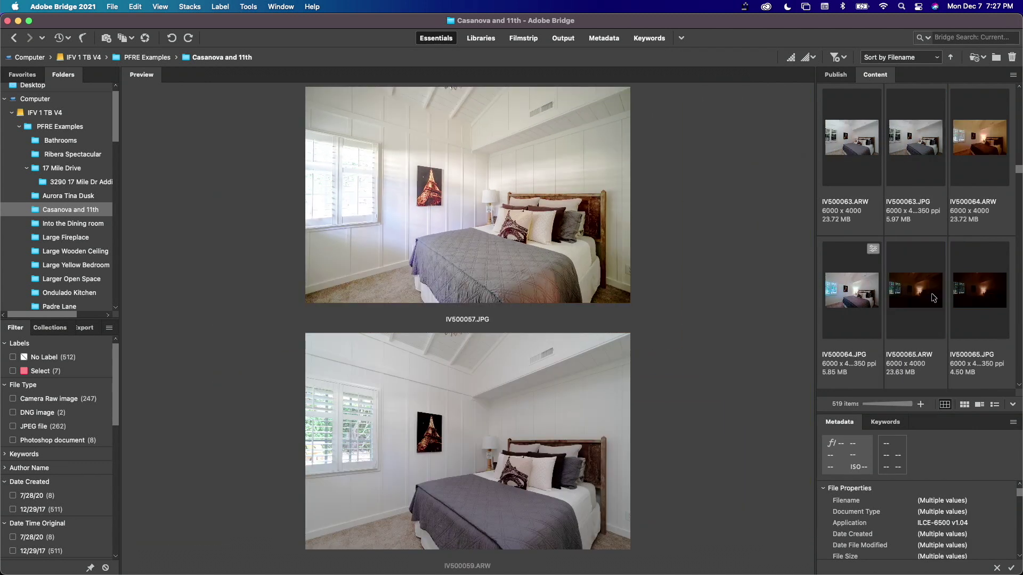
scroll(932, 298, "down", 2)
scroll(933, 298, "down", 2)
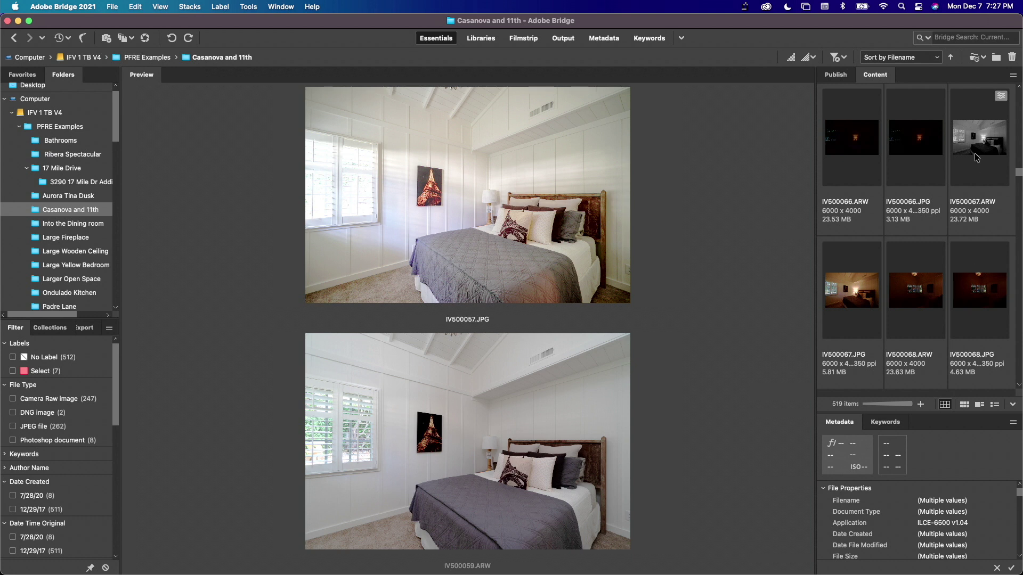
left_click(975, 154, "super")
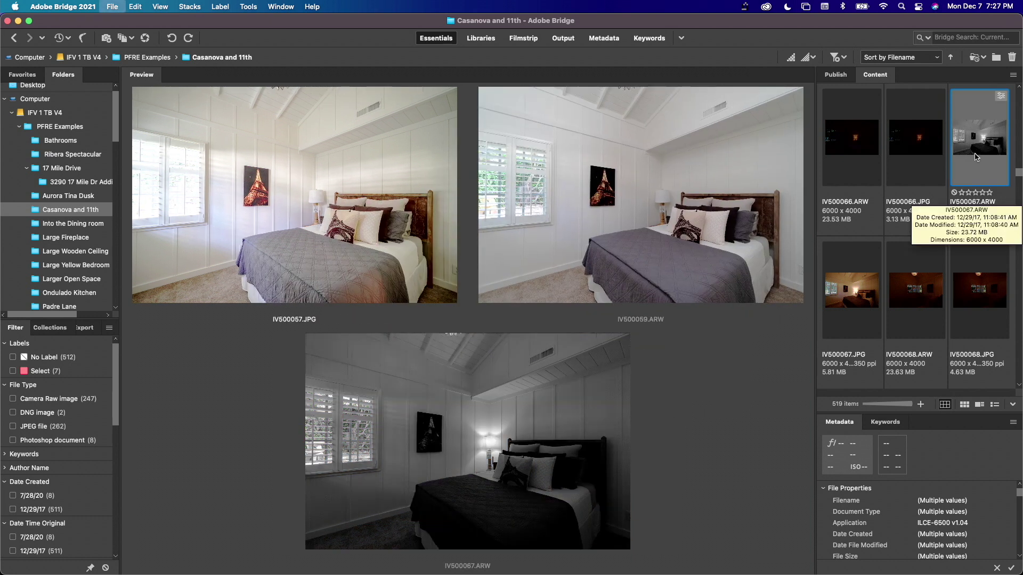
Step: Give IV500067.ARW Temperature 3900 and Exposure -1.45 in Camera Raw and apply
key("super+r")
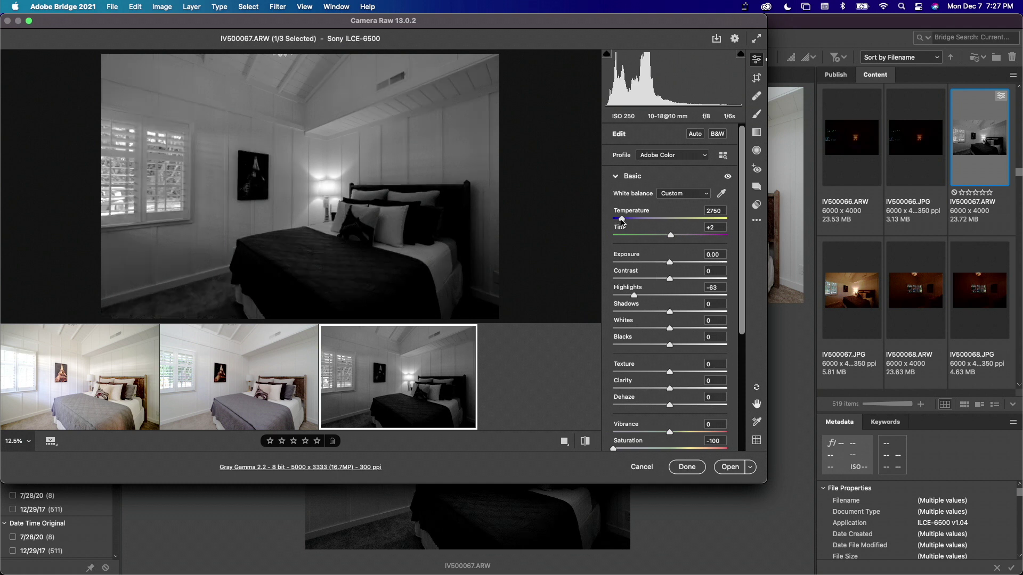
left_click_drag(621, 219, 634, 219)
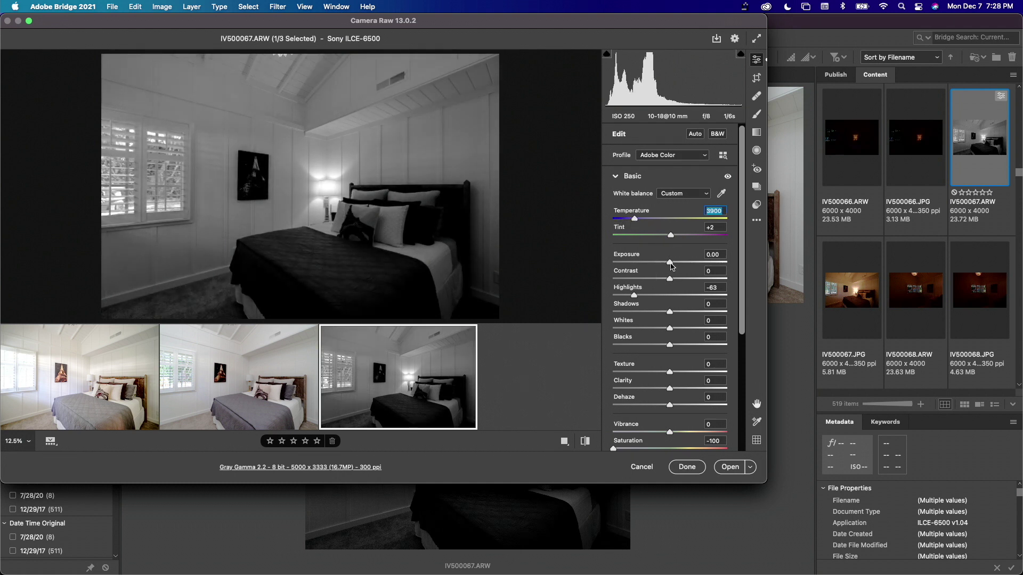
left_click_drag(669, 263, 655, 266)
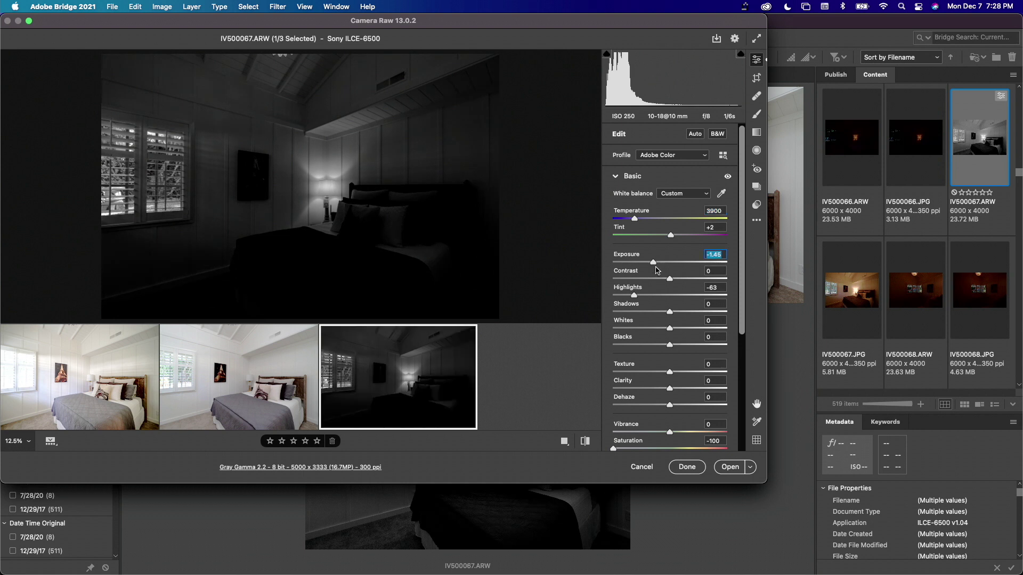
left_click(687, 467)
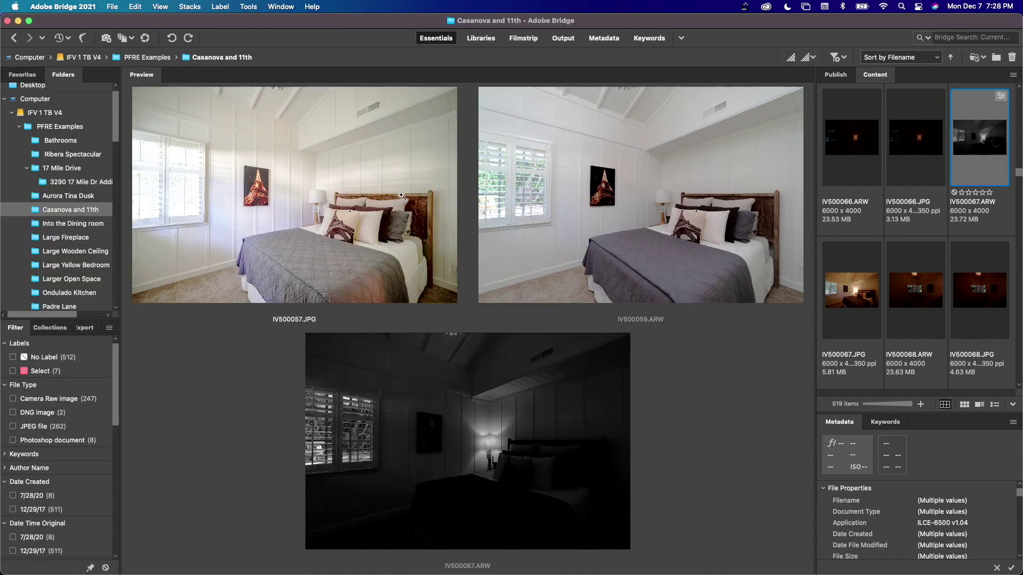
Step: Use Tools > Photoshop > Load Files into Photoshop Layers for the three selected exposures
left_click(249, 6)
mouse_move(325, 146)
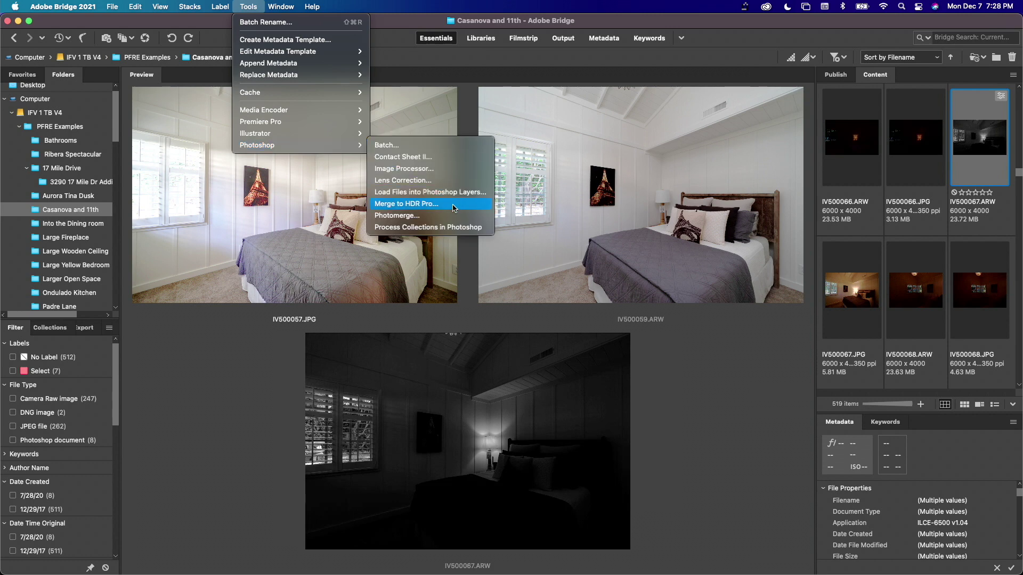
left_click(454, 192)
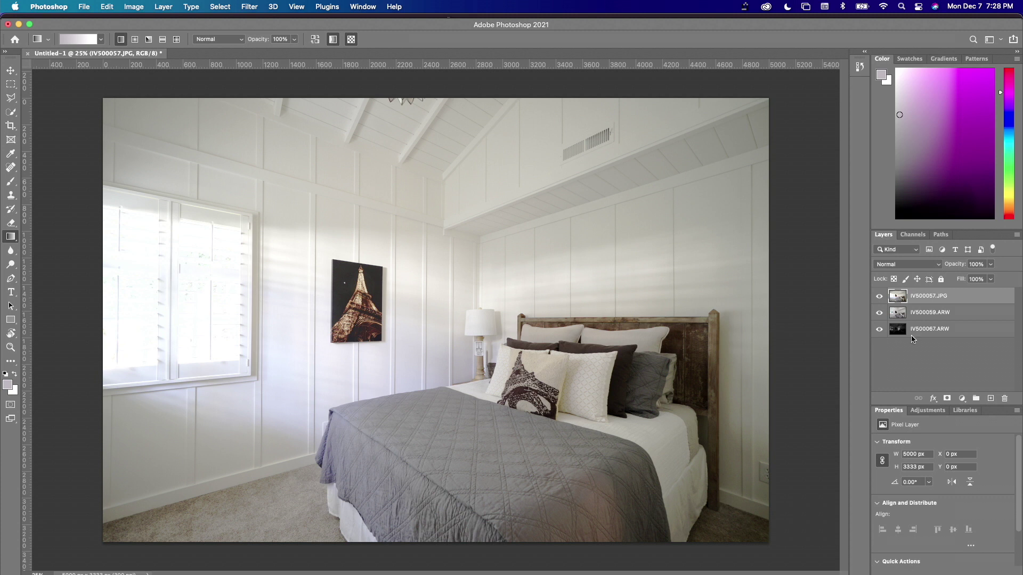
Step: Move IV500059.ARW above IV500057.JPG, give it a black layer mask, and set it to Darken
left_click_drag(898, 315, 899, 298)
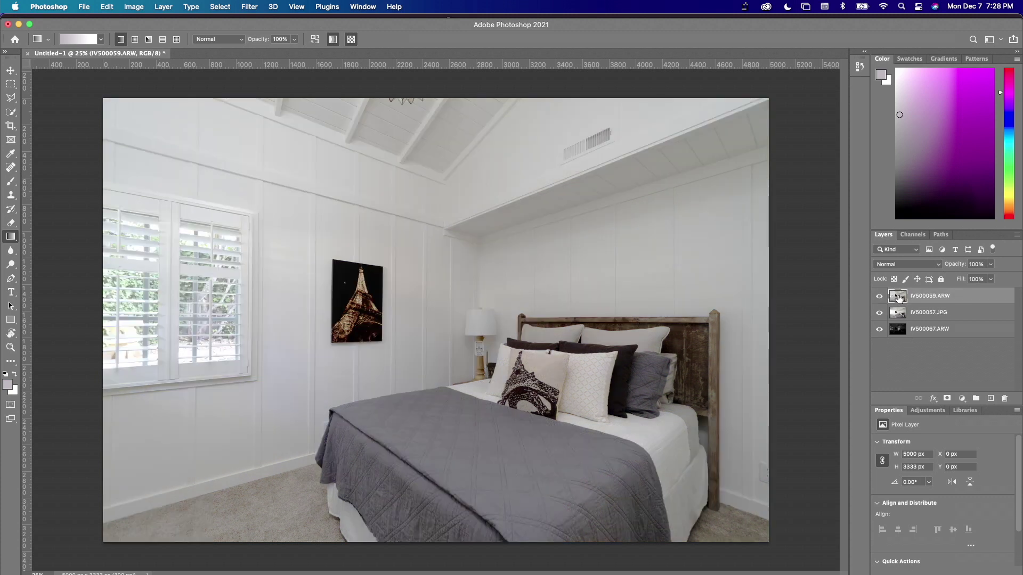
left_click(961, 398)
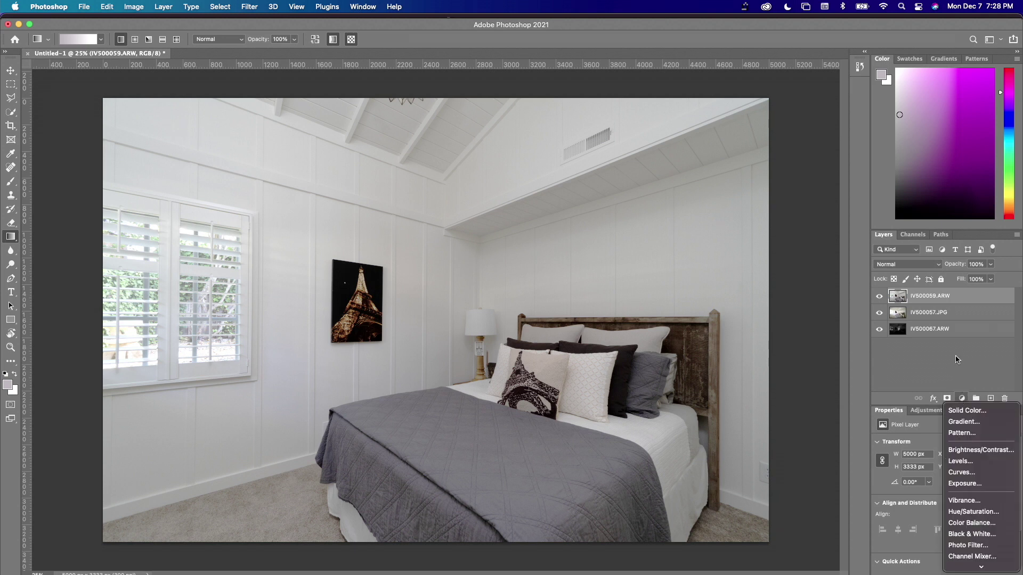
left_click(947, 400)
left_click(947, 400, "alt")
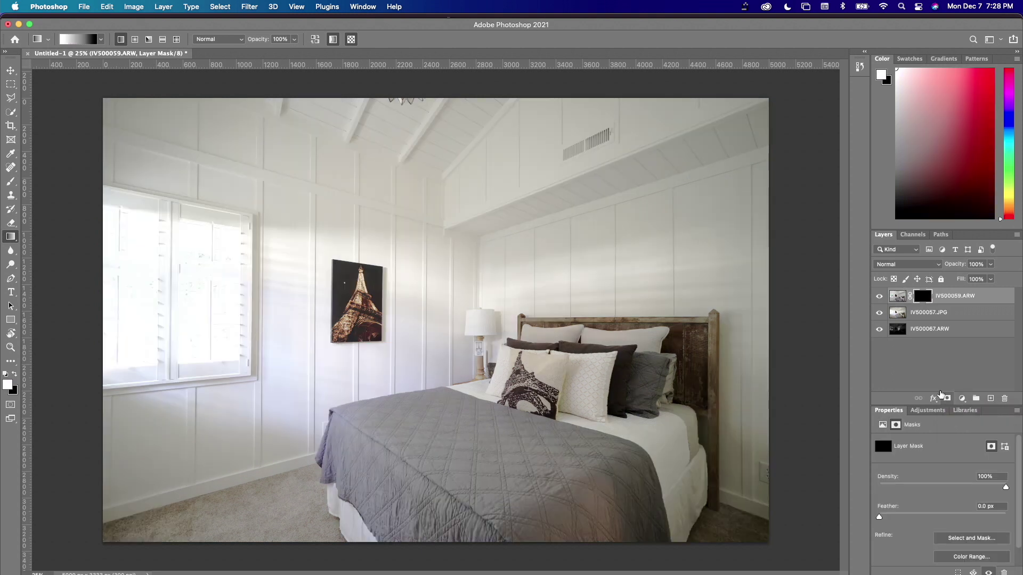
left_click(905, 264)
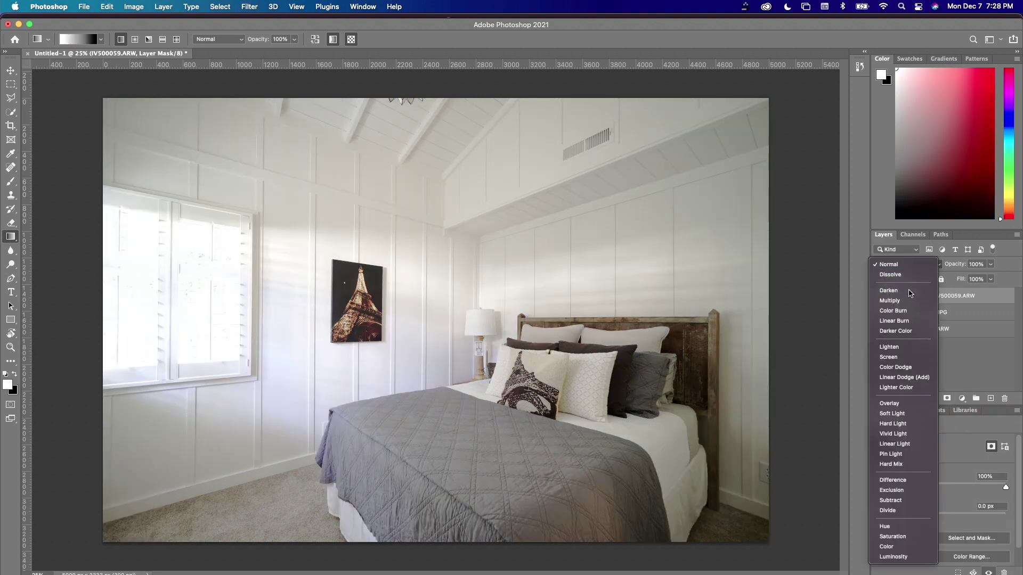
left_click(895, 291)
Step: Paint the window detail back in white, paint black over the bed and wall, then merge into Layer 1
left_click(10, 182)
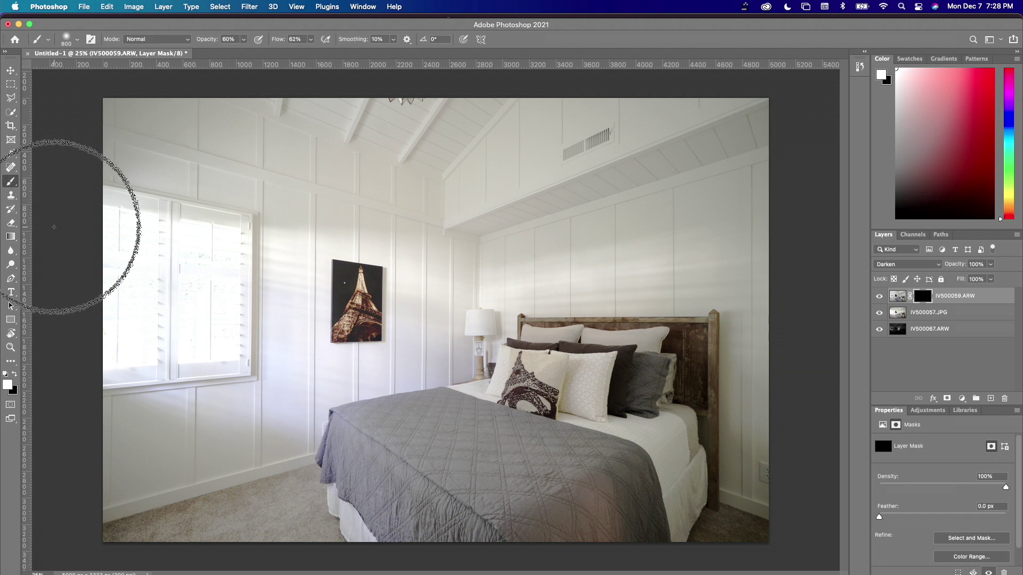
mouse_move(126, 251)
left_mouse_down()
mouse_move(206, 263)
mouse_move(96, 366)
mouse_move(187, 353)
left_mouse_up()
mouse_move(297, 268)
left_mouse_down()
mouse_move(319, 408)
mouse_move(157, 373)
mouse_move(326, 278)
mouse_move(208, 242)
mouse_move(388, 306)
mouse_move(277, 266)
mouse_move(406, 342)
mouse_move(187, 358)
mouse_move(325, 393)
left_mouse_up()
key("x")
mouse_move(347, 342)
left_mouse_down()
mouse_move(410, 293)
mouse_move(413, 362)
mouse_move(303, 389)
mouse_move(185, 374)
mouse_move(358, 413)
left_mouse_up()
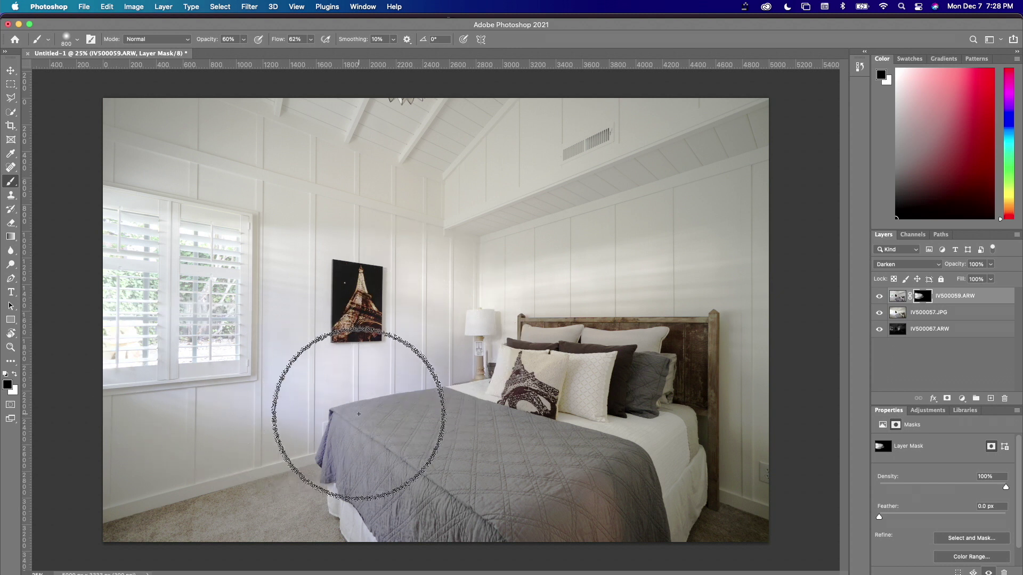
key("alt+shift+super+e")
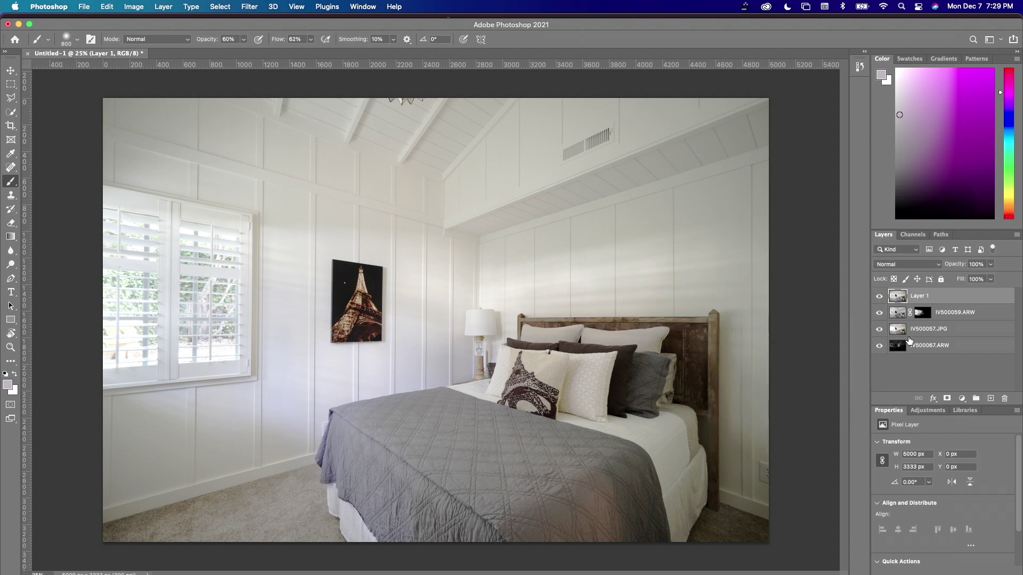
Step: Move IV500067.ARW up to just below Layer 1 and set Layer 1's blend mode to Screen
left_click_drag(902, 345, 900, 294)
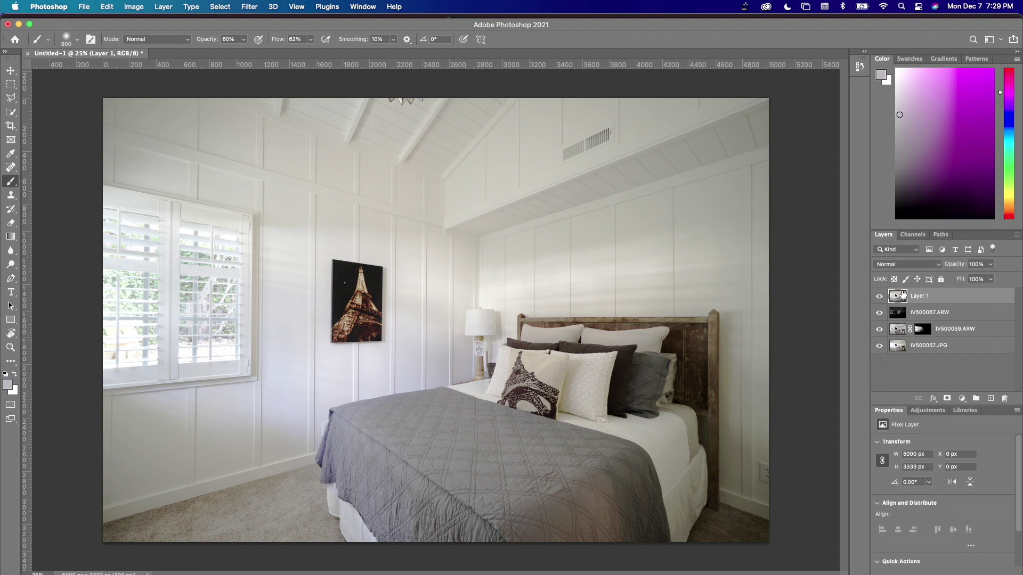
left_click(900, 265)
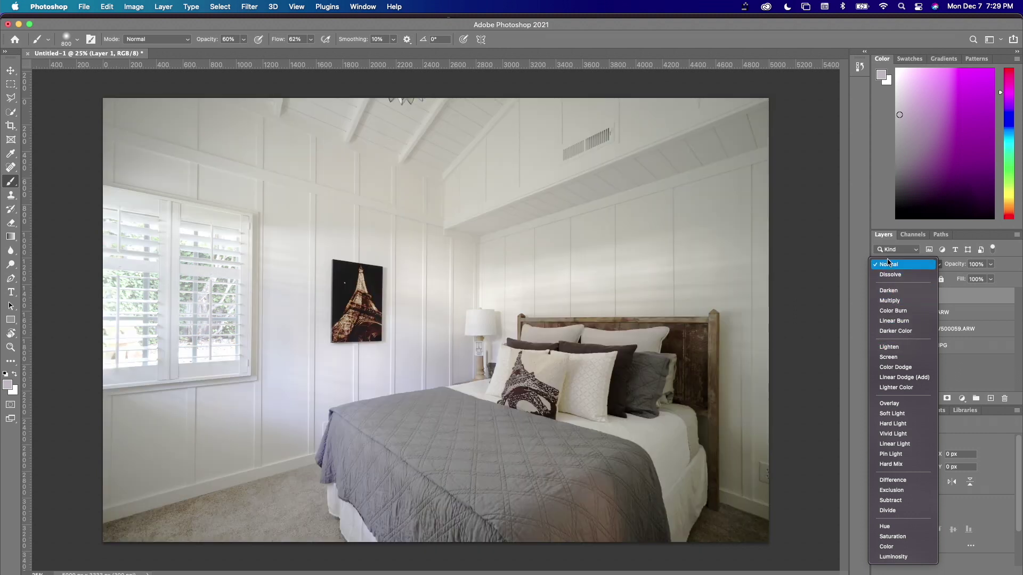
left_click(889, 264)
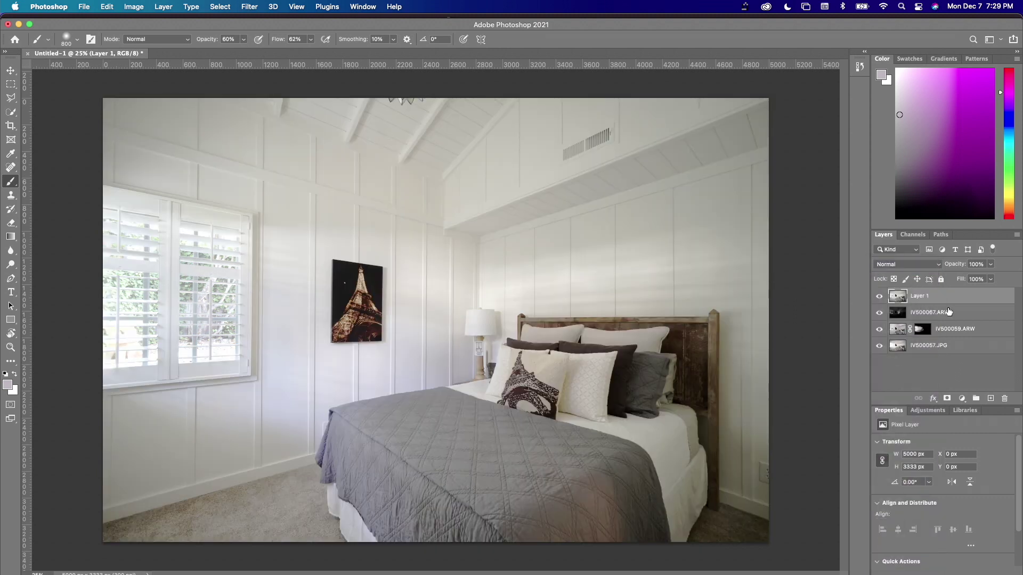
left_click(889, 265)
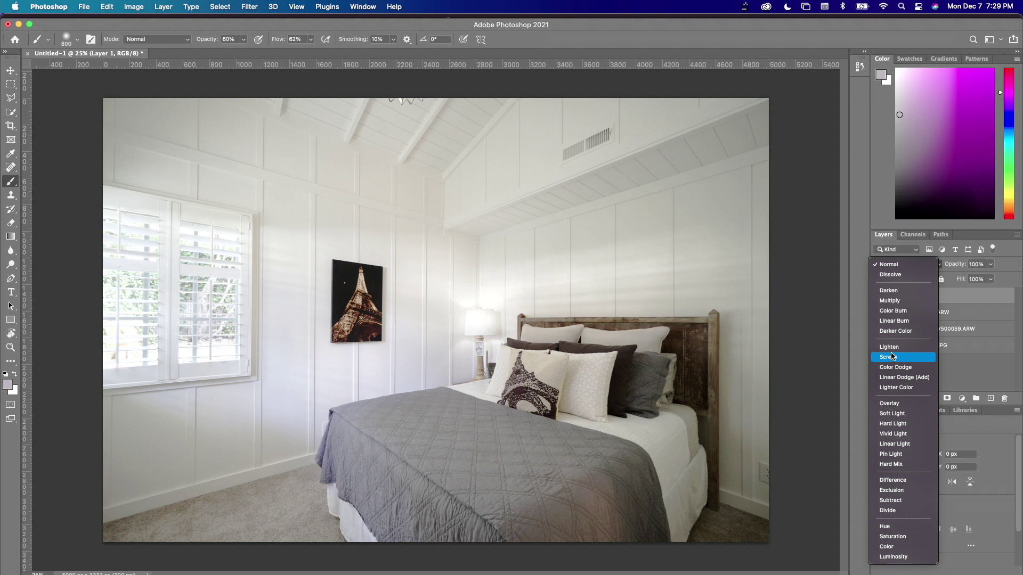
left_click(892, 357)
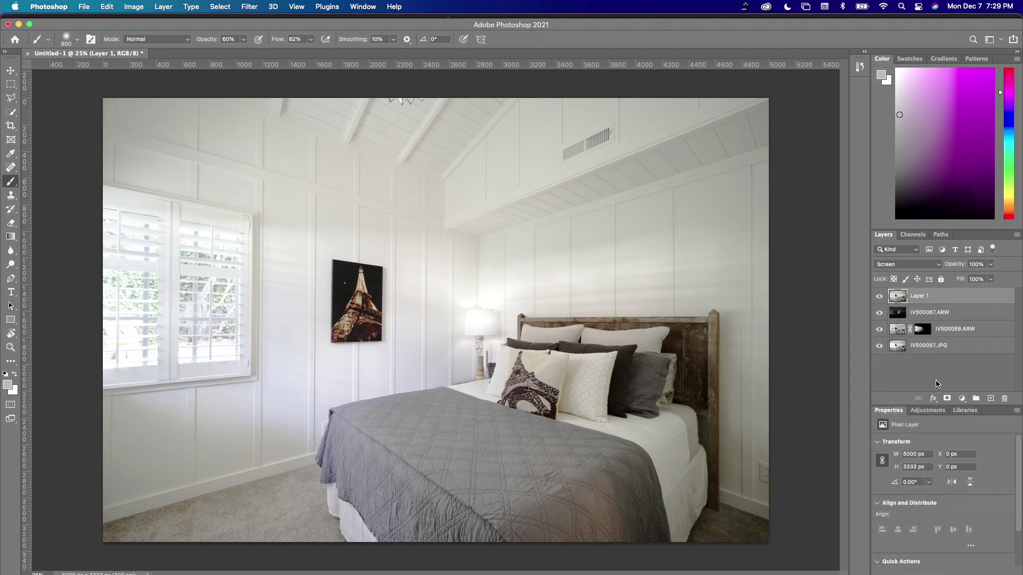
Step: Add Curves 1 with the RGB curve pulled down, gradient-mask it from the bed, and merge into Layer 2
left_click(962, 399)
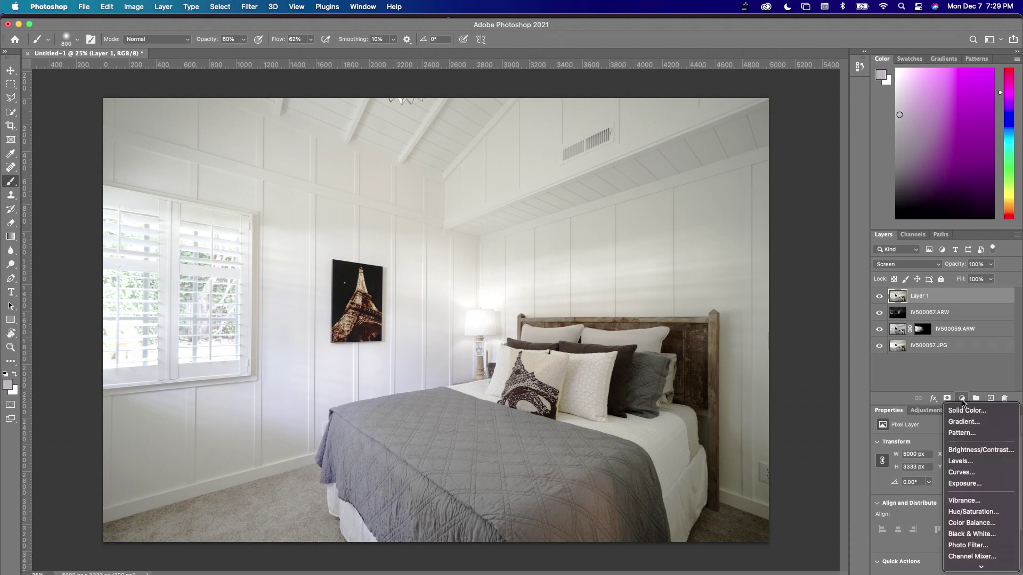
left_click(968, 472)
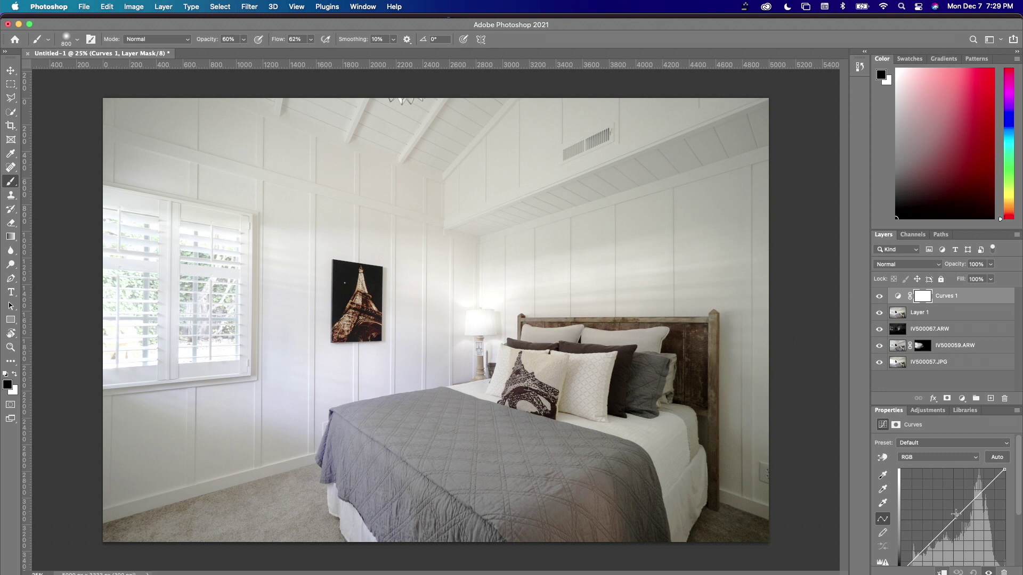
left_click_drag(953, 518, 959, 526)
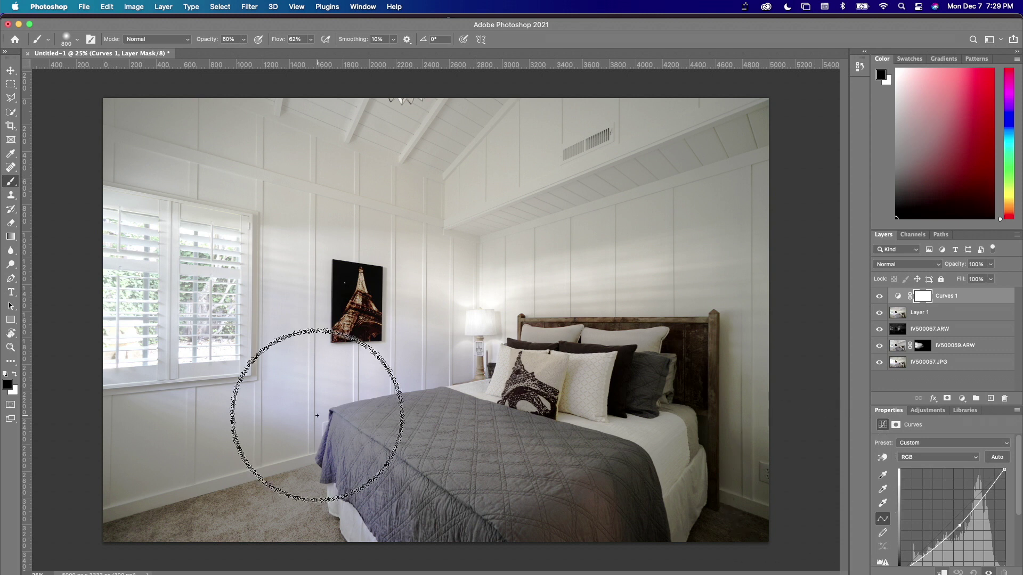
left_click(11, 236)
left_click_drag(621, 505, 352, 238)
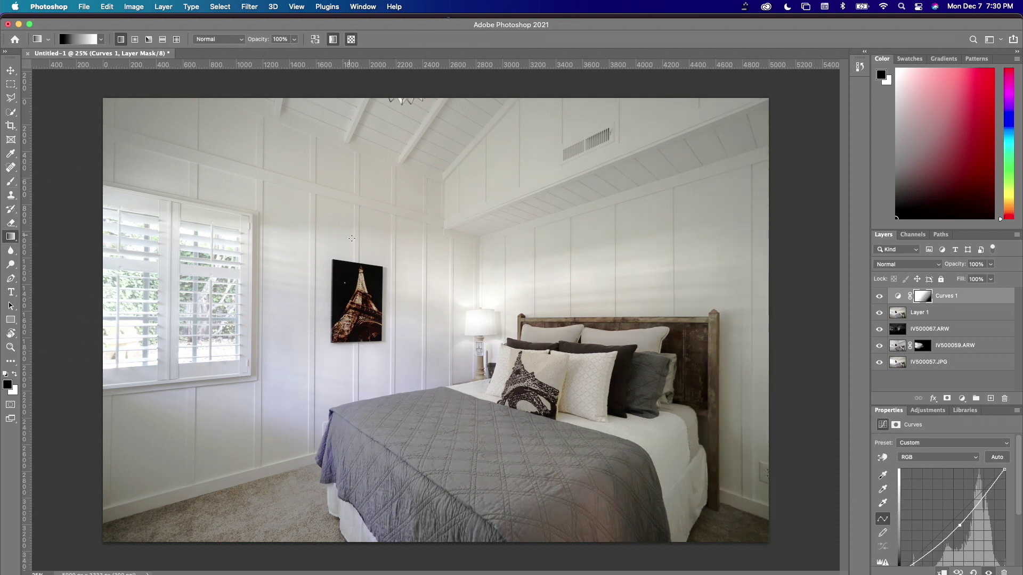
left_click_drag(605, 454, 374, 263)
key("alt+shift+super+e")
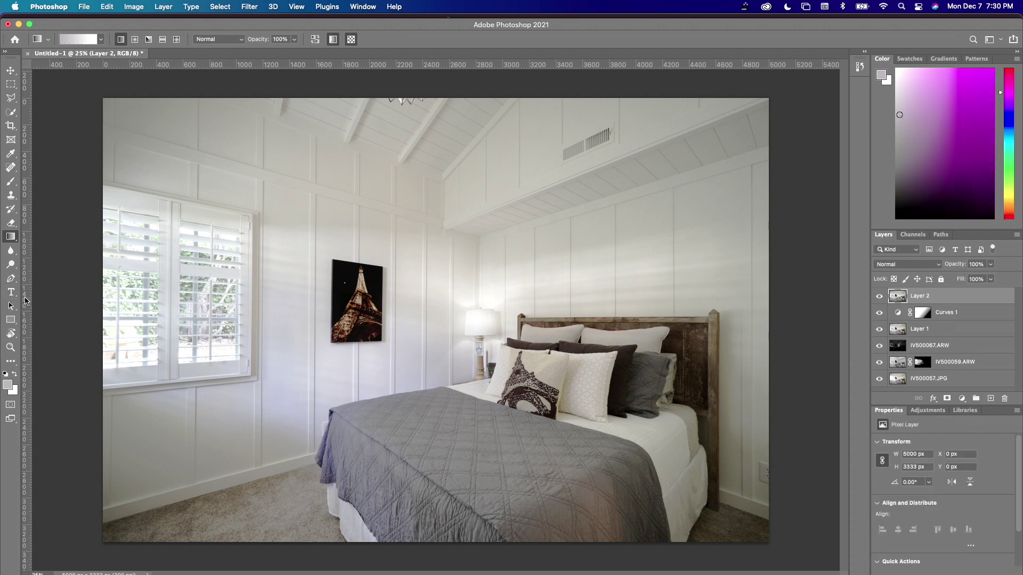
Step: Place vertical guides at 415 px and near the right wall, then transform Layer 2 to straighten the walls
left_click_drag(27, 301, 159, 318)
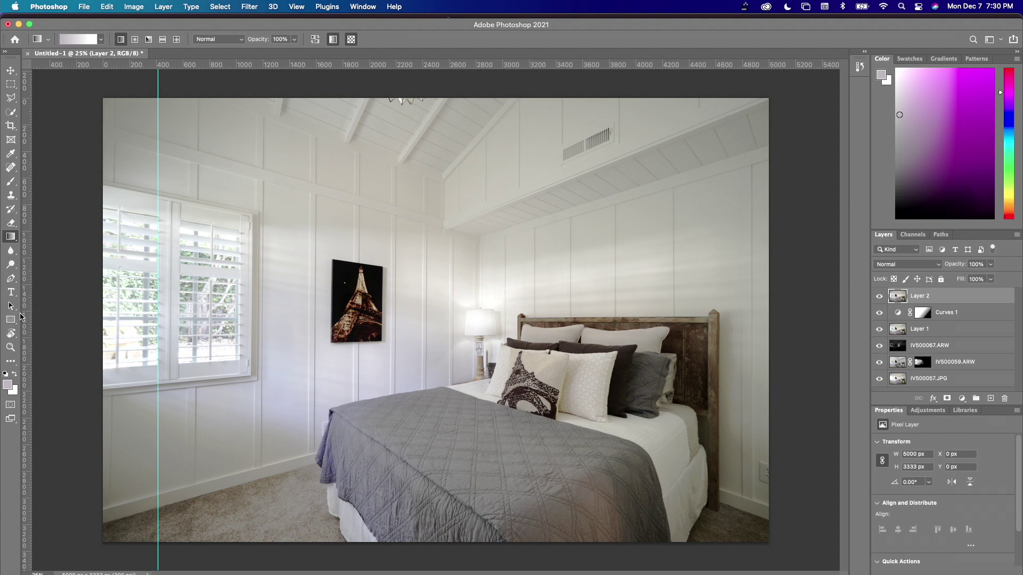
left_click_drag(27, 317, 672, 406)
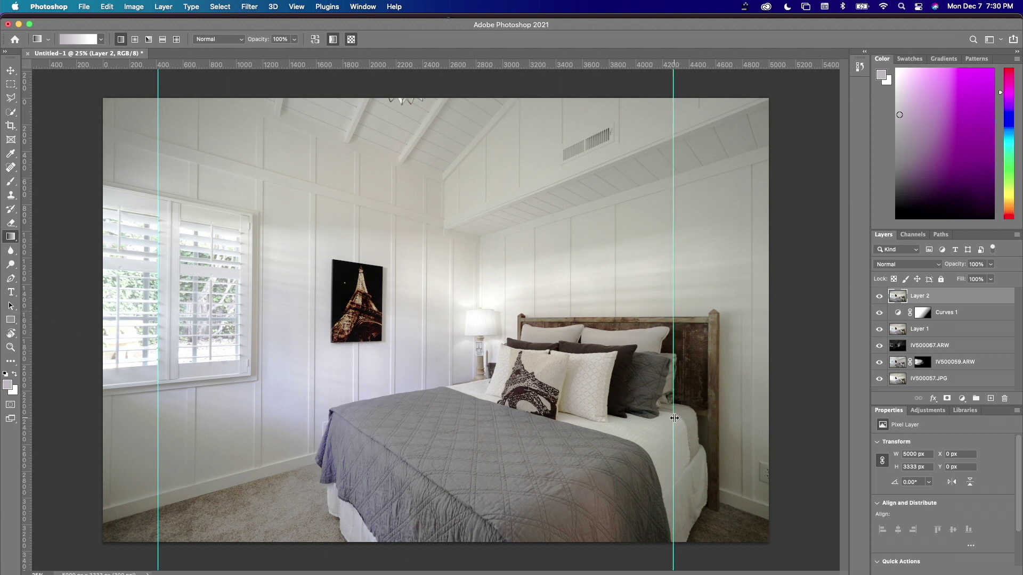
key("super+t")
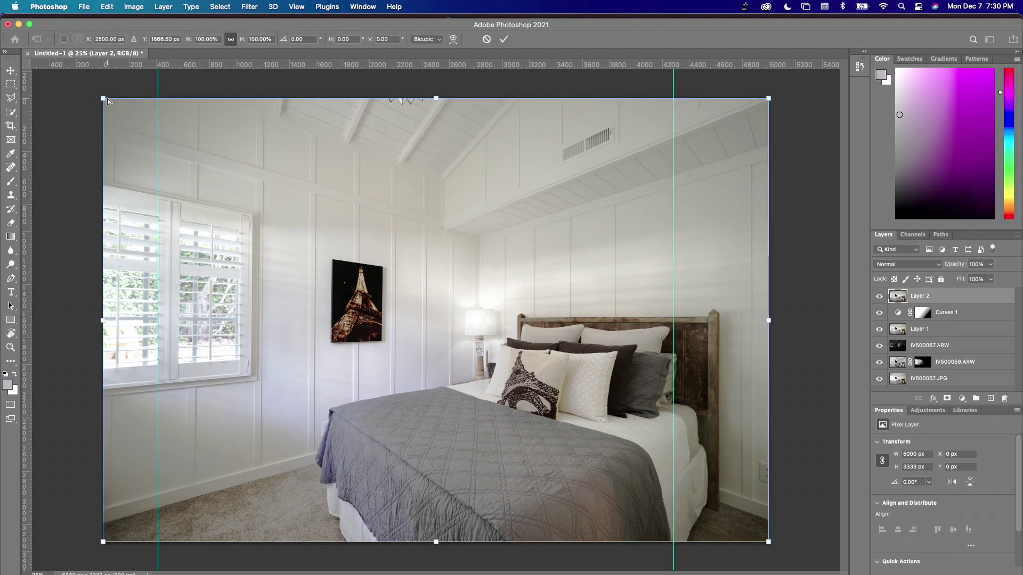
left_click_drag(105, 100, 99, 97)
key("g")
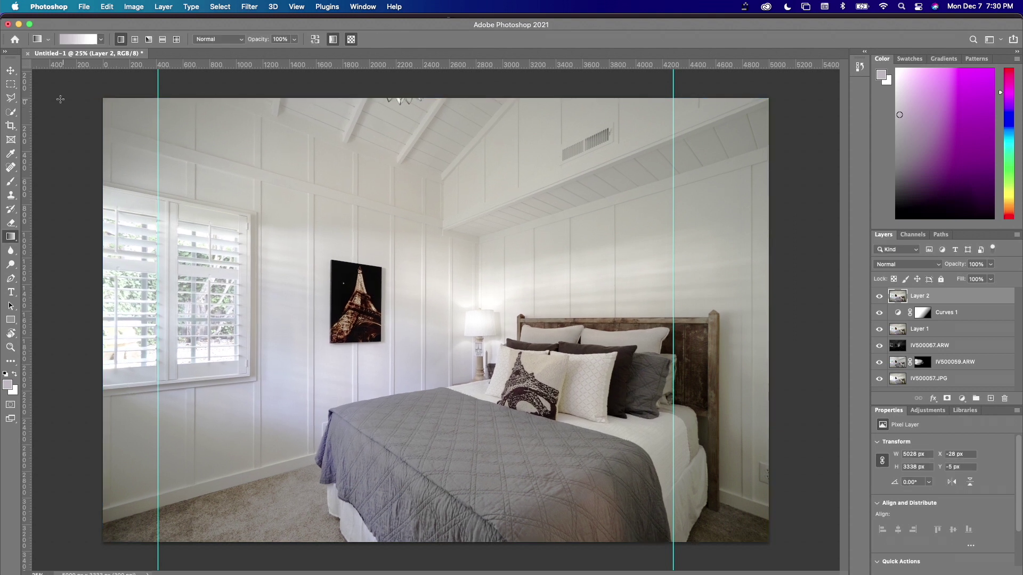
Step: Crop the image to a 6:4 marquee selection, leaving a 4695 × 3130 px canvas
left_click(19, 87)
left_click_drag(120, 112, 684, 519)
left_click_drag(600, 475, 600, 480)
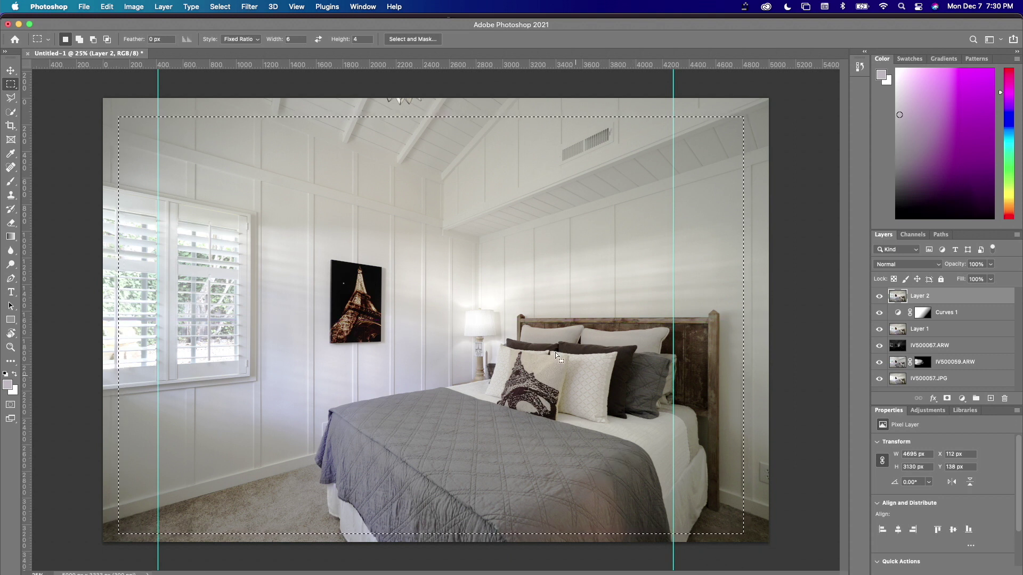
left_click(134, 7)
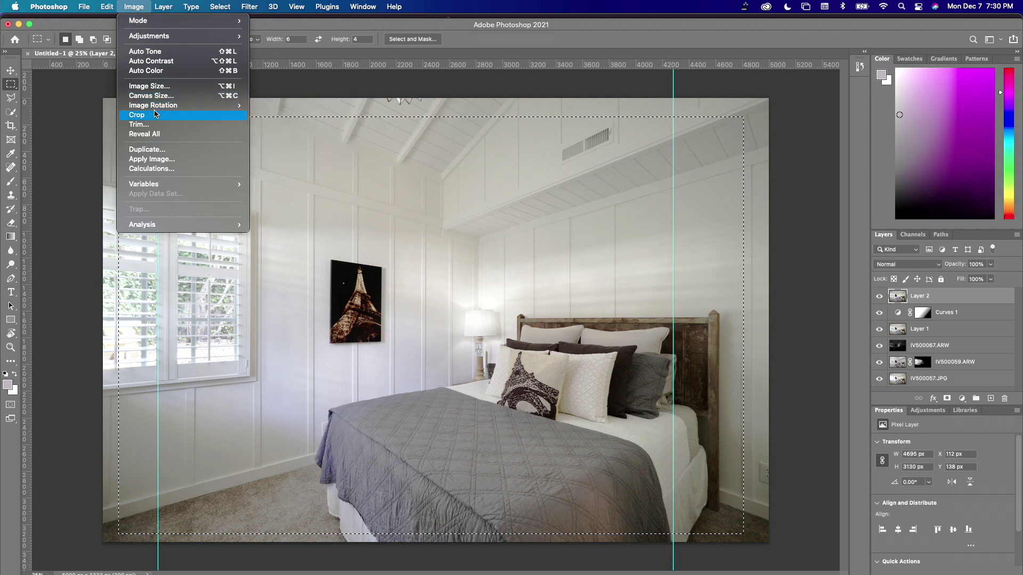
left_click(151, 115)
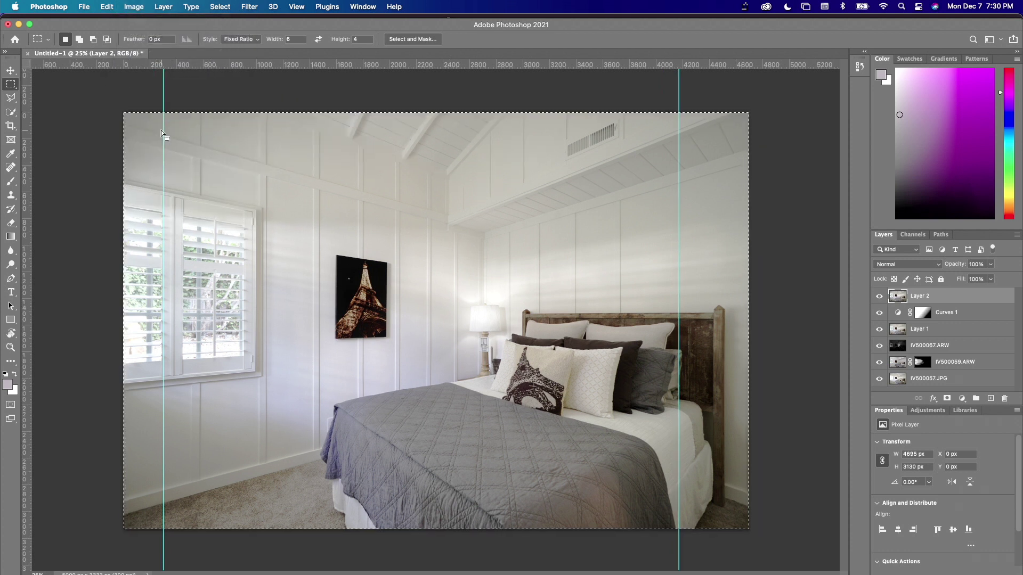